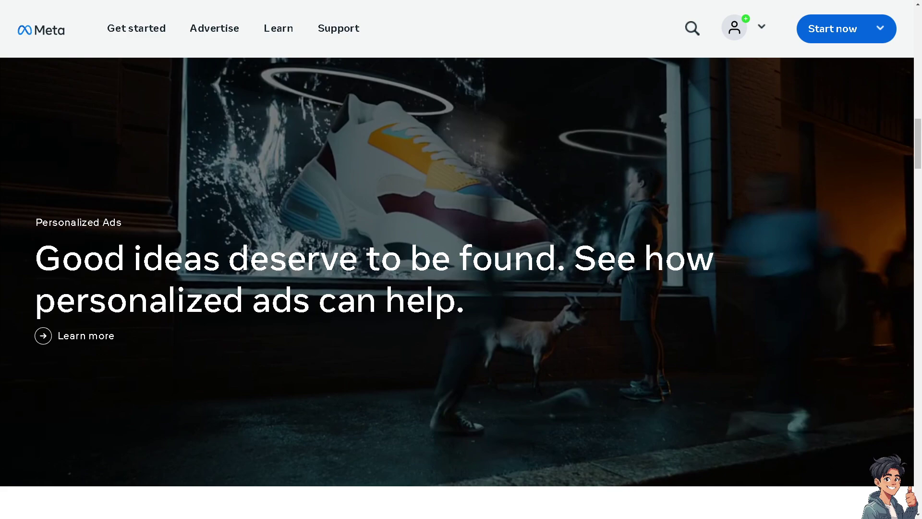
Open and dismiss the Meta for Business log-in prompt, then start ads setup to reach Facebook login.
scroll(461, 269, up, 20)
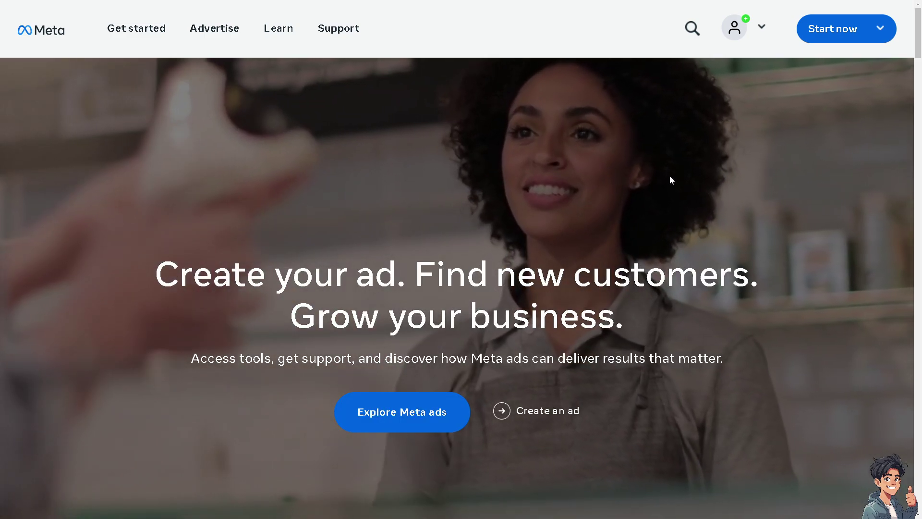
click(762, 28)
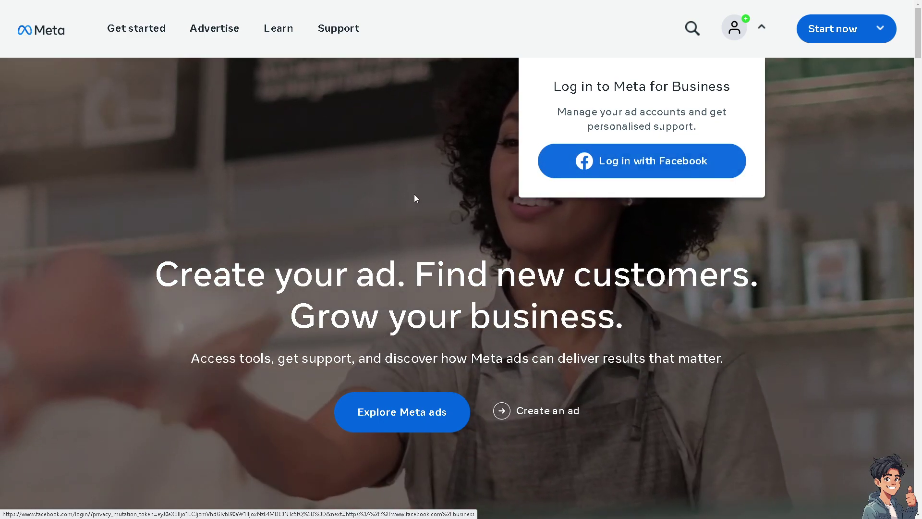
click(414, 194)
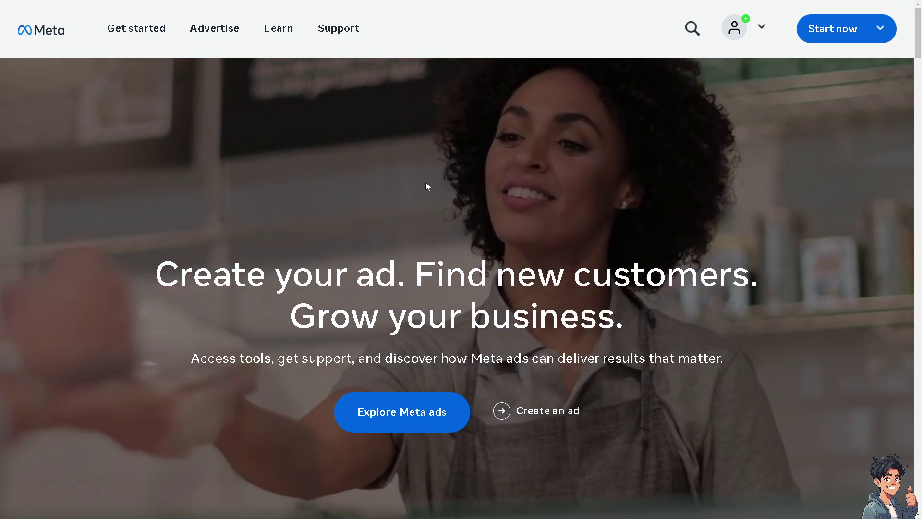
click(837, 28)
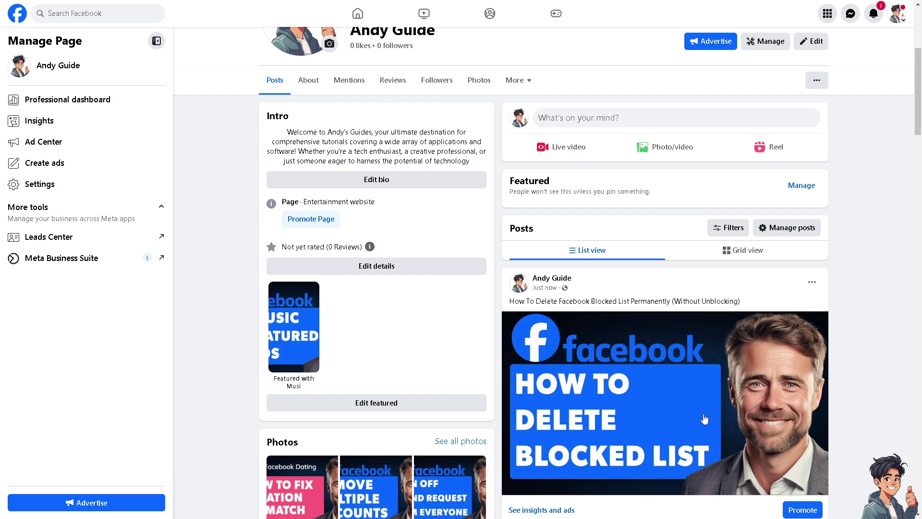
View the 'How To Delete Facebook Blocked List Permanently' post image full-size.
click(683, 405)
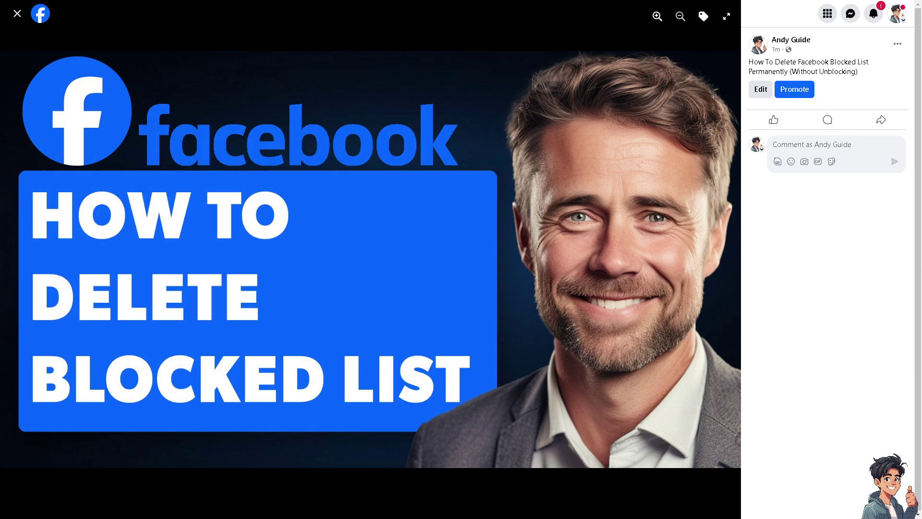
mouse_move(371, 260)
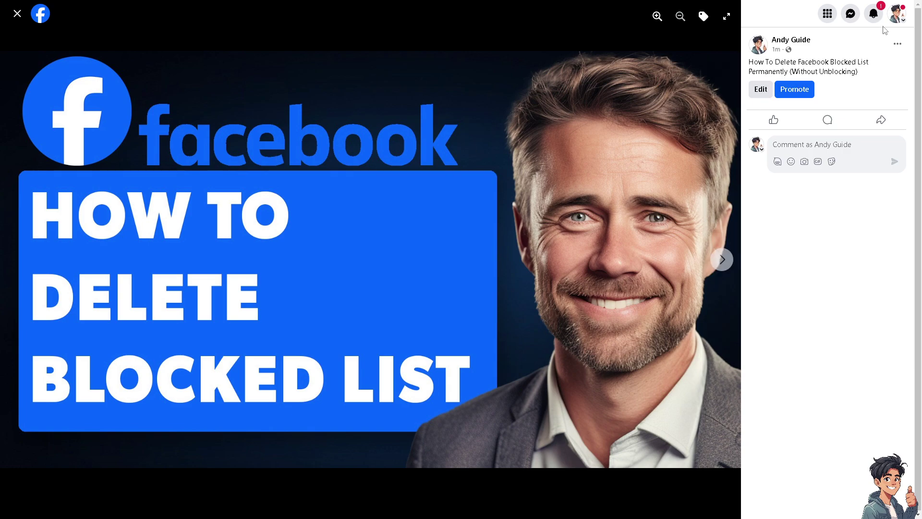
Go from the account menu through Settings & privacy to the Facebook settings page.
click(895, 19)
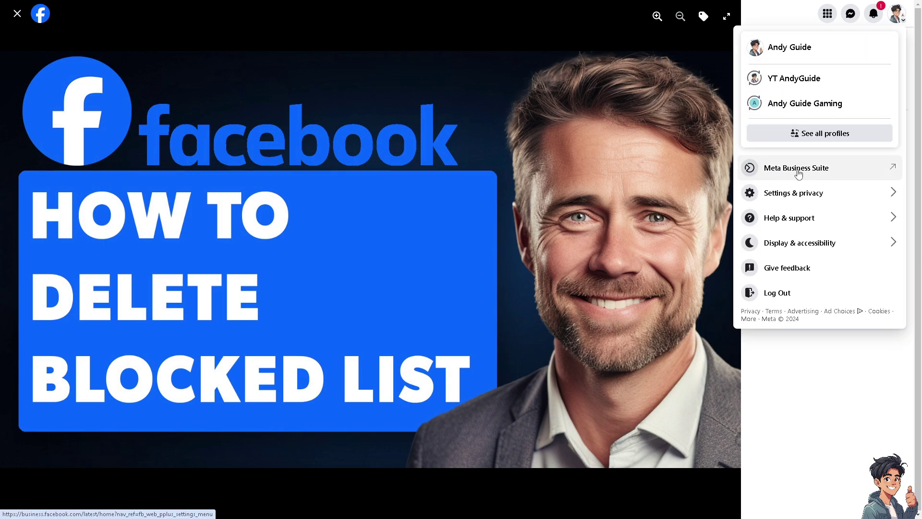
click(799, 198)
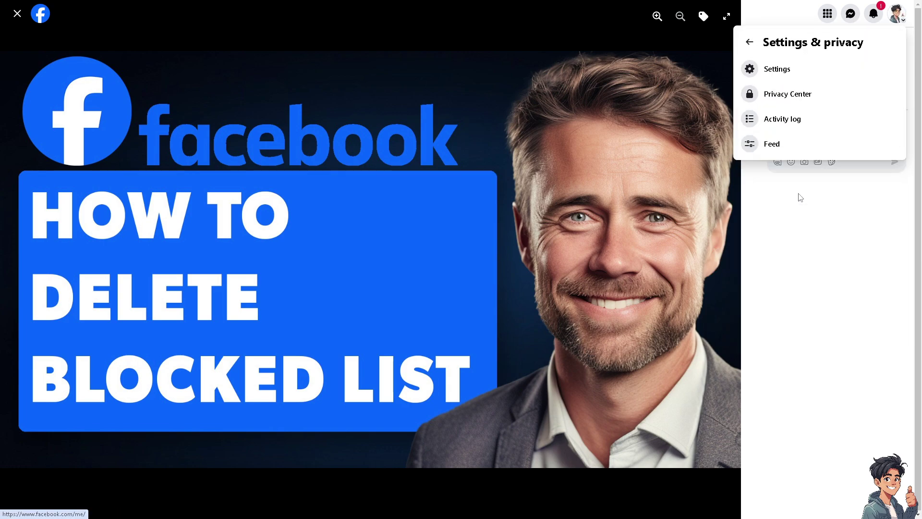
click(797, 73)
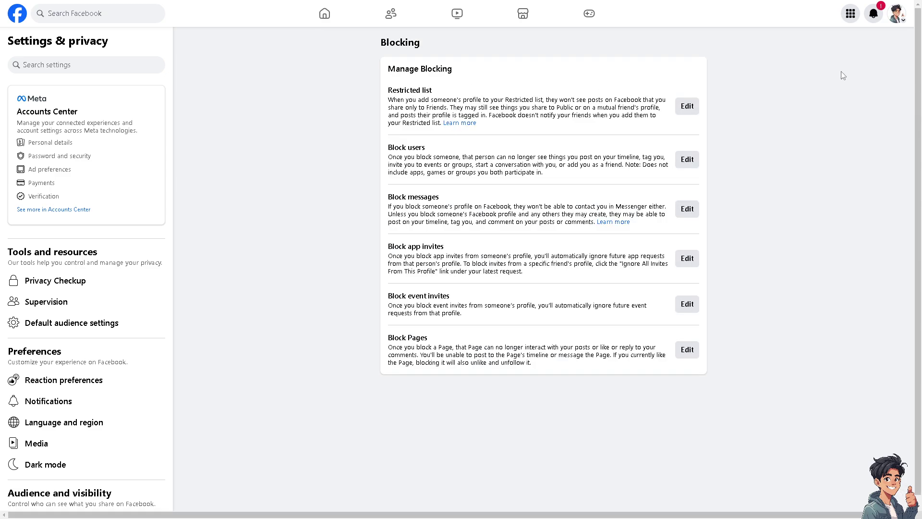
click(687, 106)
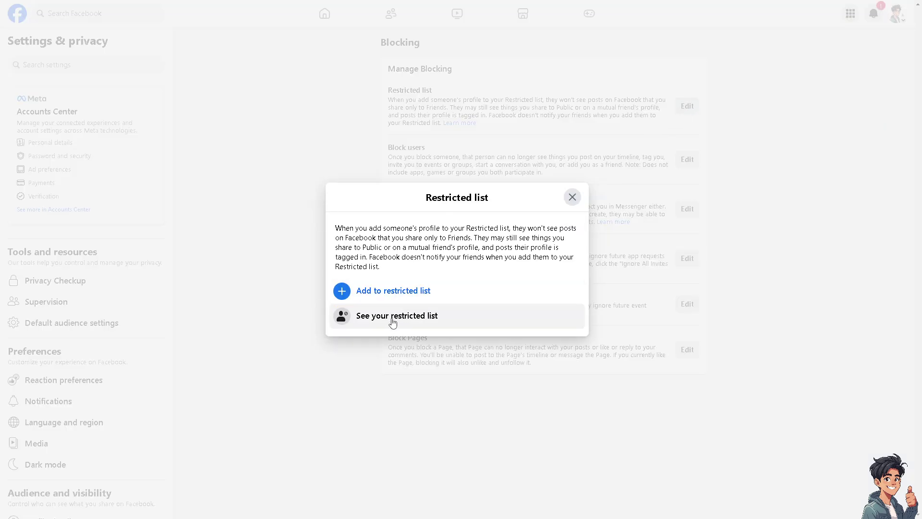
click(393, 323)
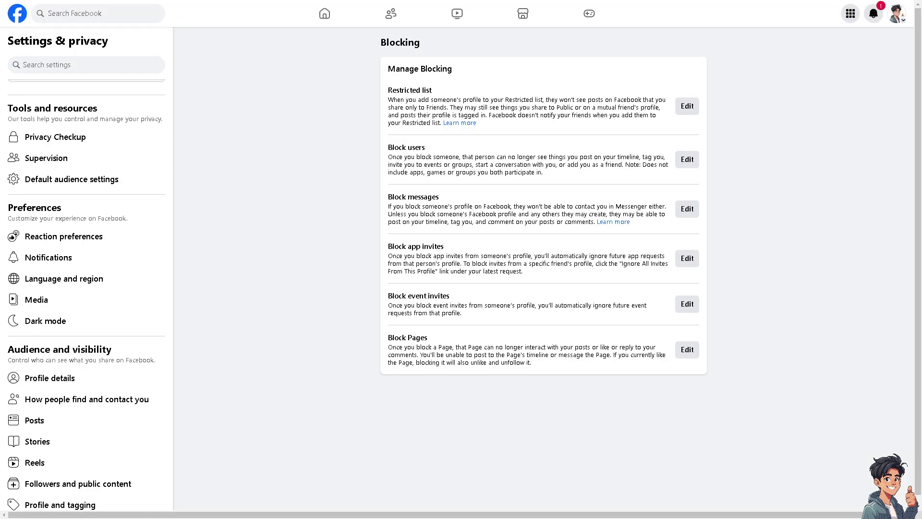
Start a Help Us Improve Facebook problem report with logs and diagnostics included.
click(896, 14)
click(801, 217)
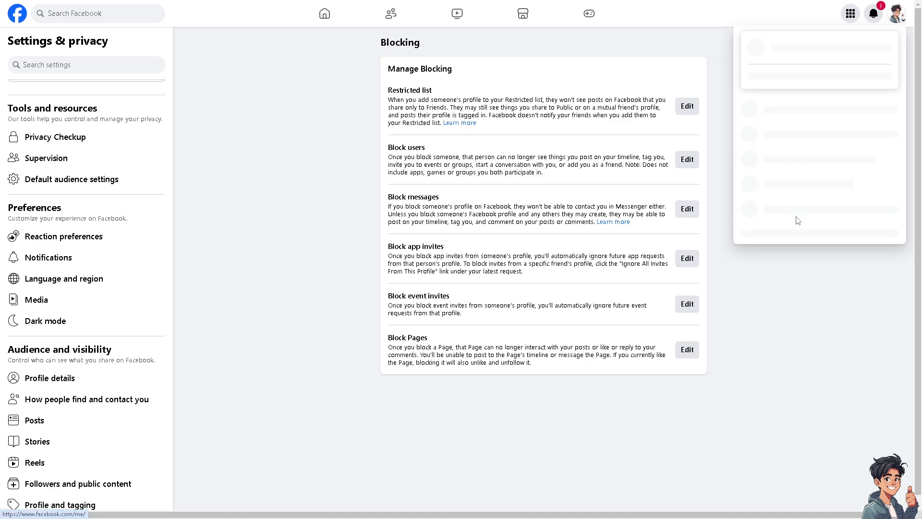
click(778, 119)
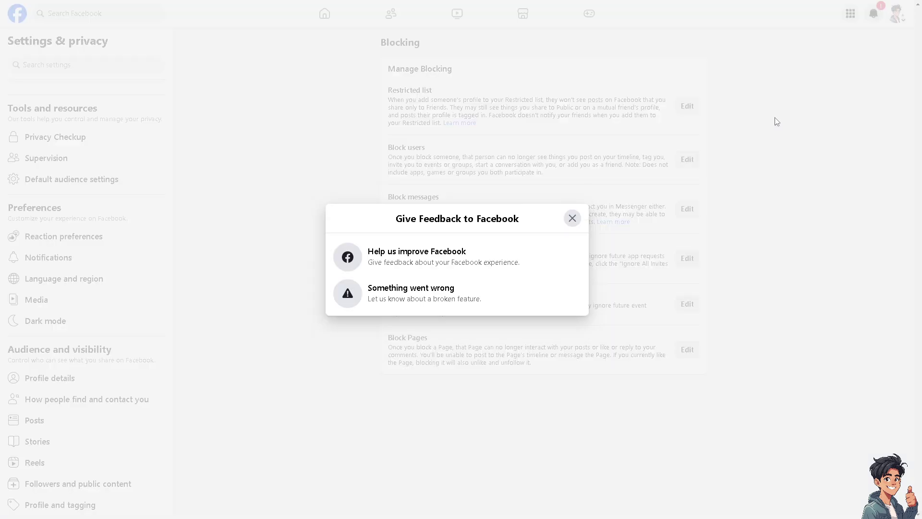
click(408, 263)
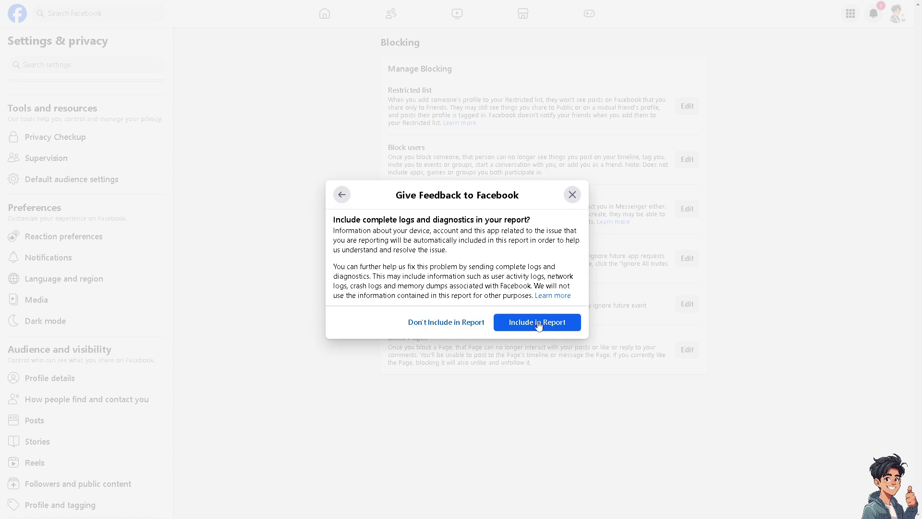
click(539, 323)
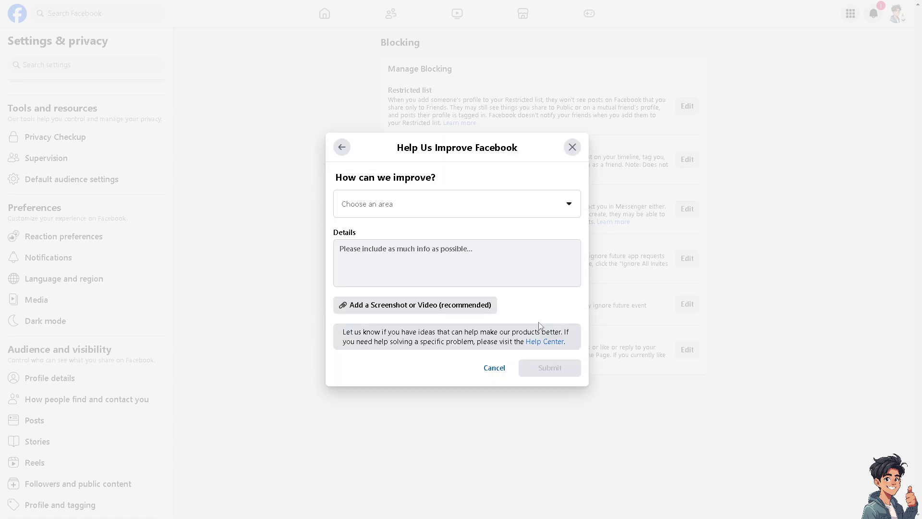
Set the feedback area to Friending and focus the details field.
click(448, 214)
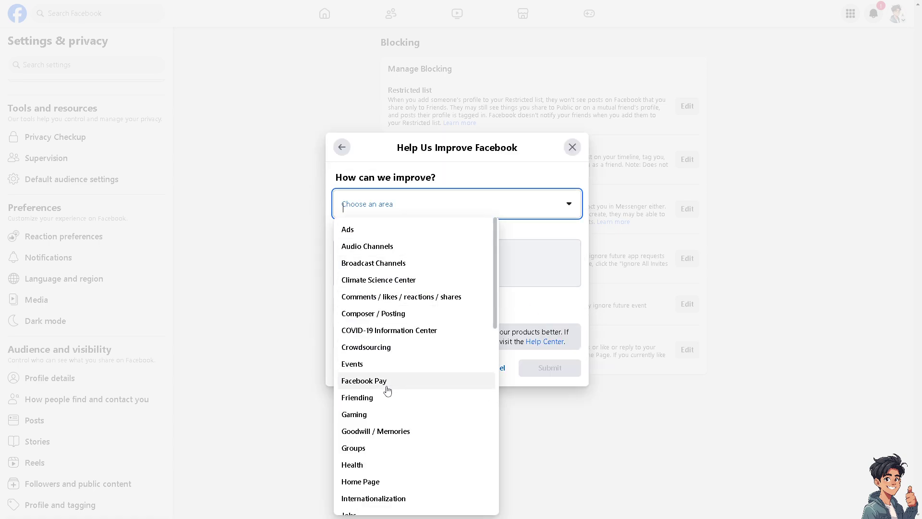
click(366, 400)
click(396, 257)
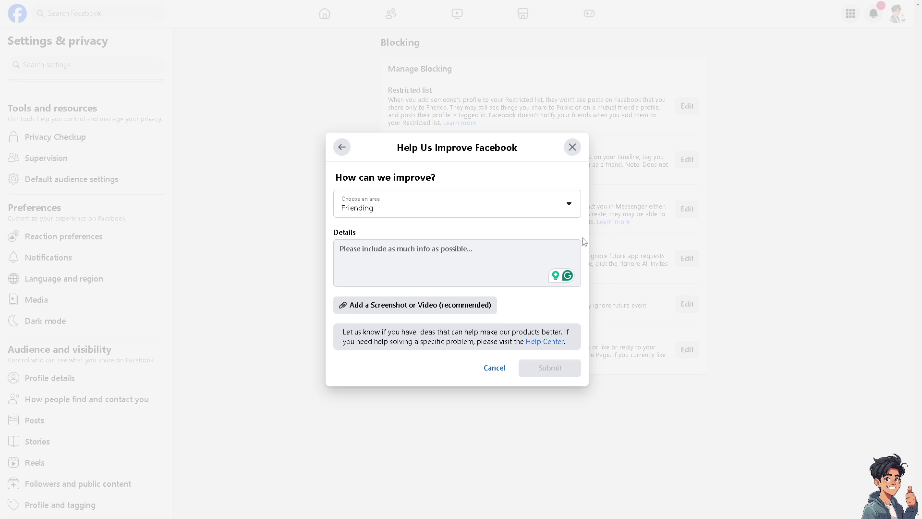
Enter 'How To Delete Facebook Blocked List Permanently Without Unblocking' as details, then escape the form.
click(456, 263)
text(How To Delete Facebook Blocked List Permanently Without Unblocking (2023))
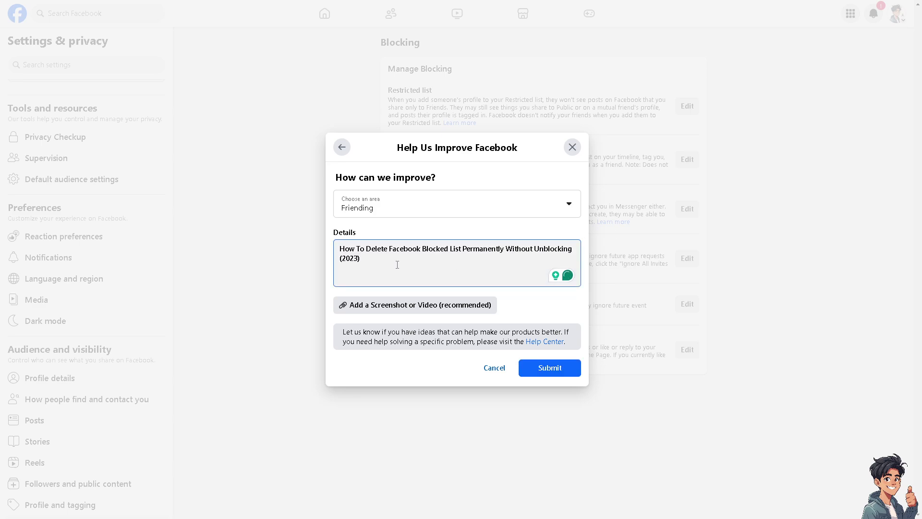
drag(398, 265, 299, 262)
key(BackSpace)
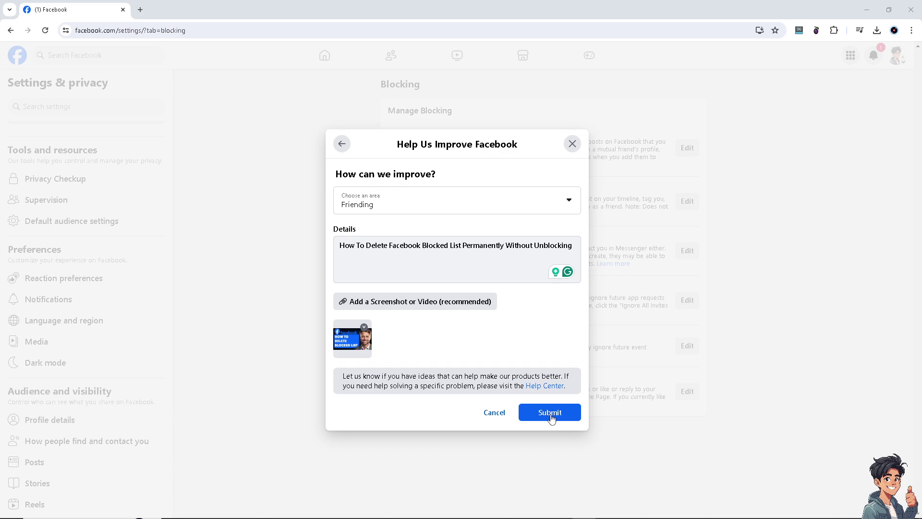
key(Escape)
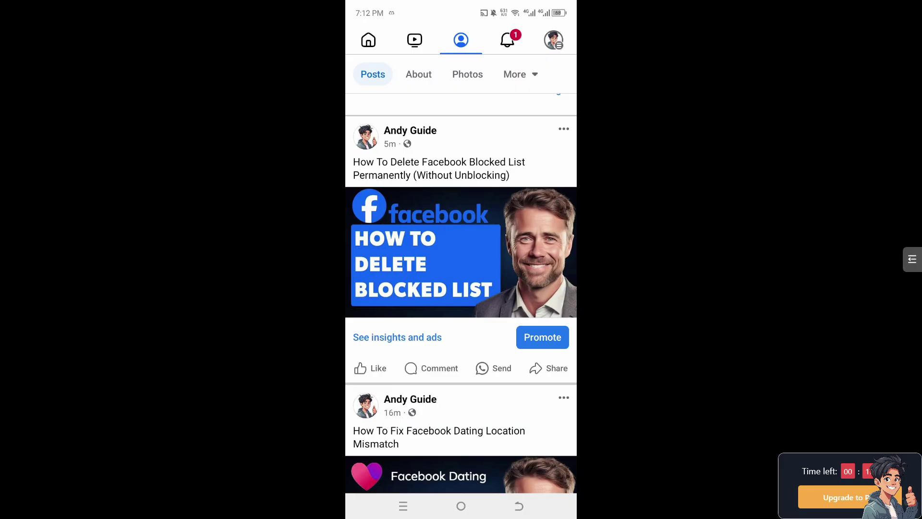
In the app menu, go through Help & support to Report a problem and continue.
click(553, 39)
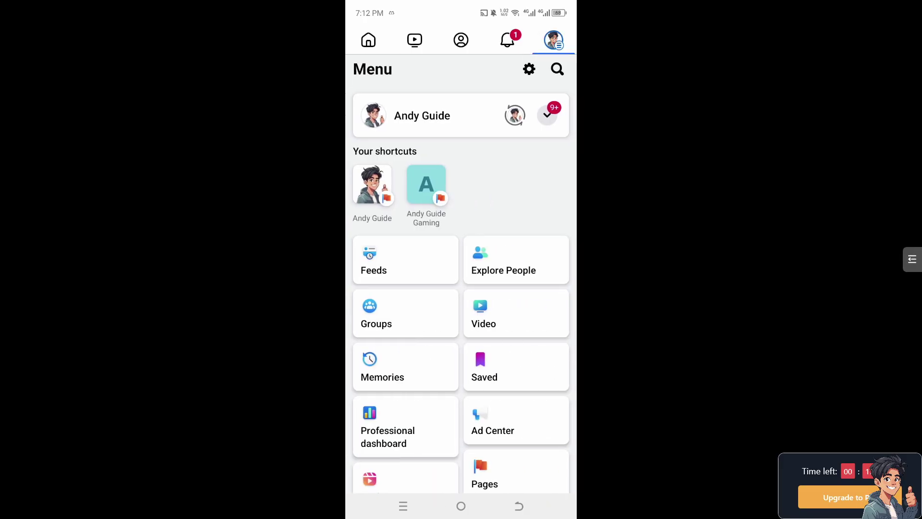
scroll(462, 274, down, 5)
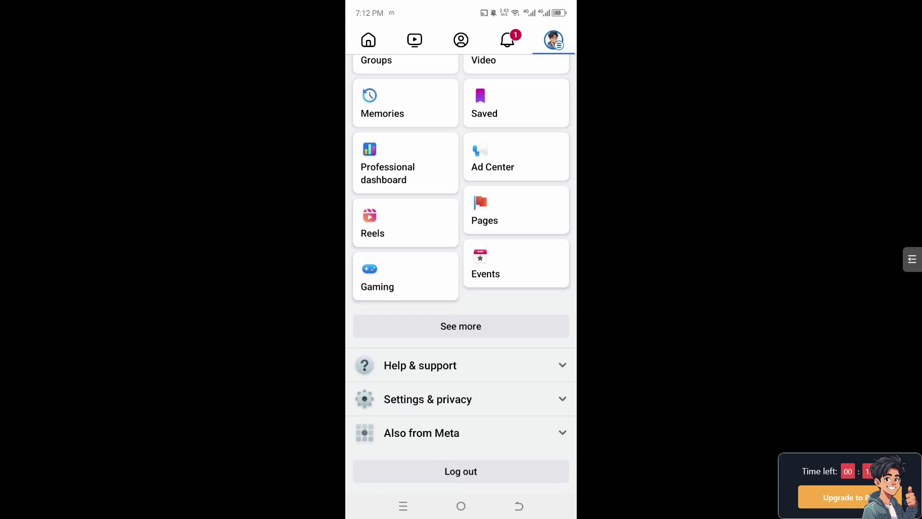
click(420, 366)
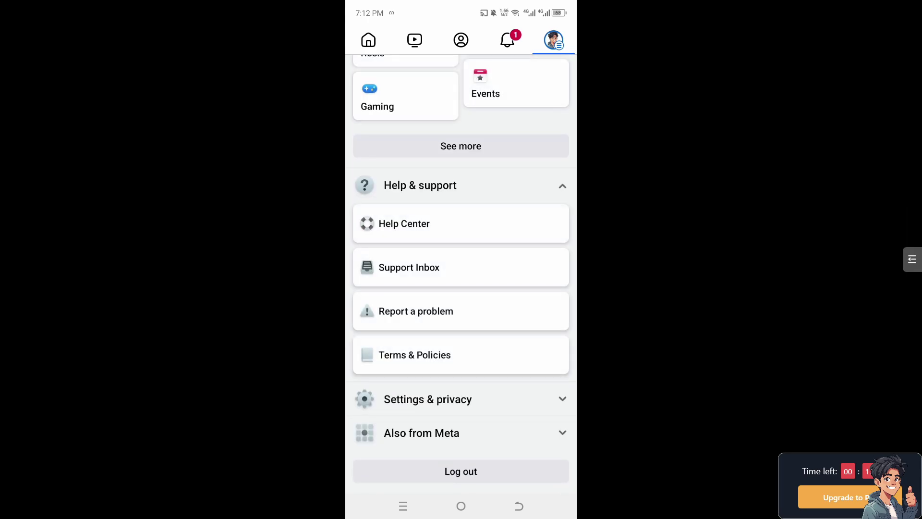
click(416, 311)
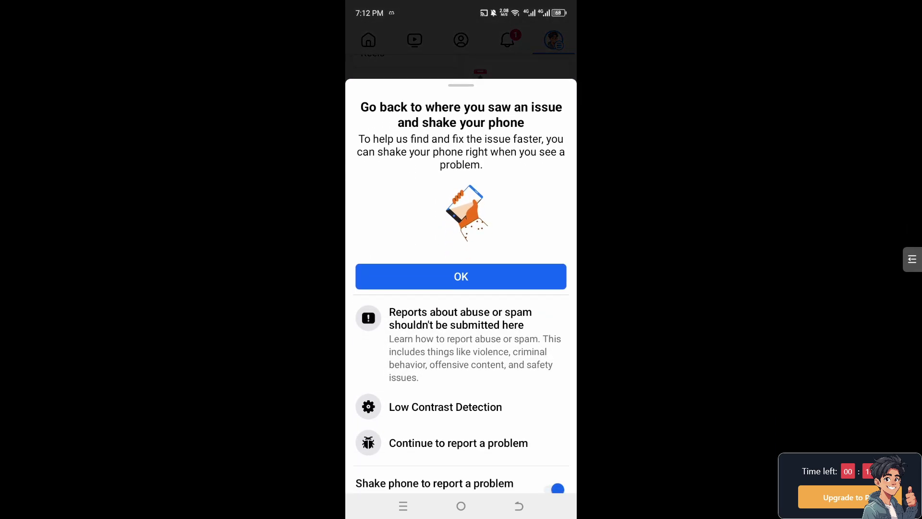
click(459, 421)
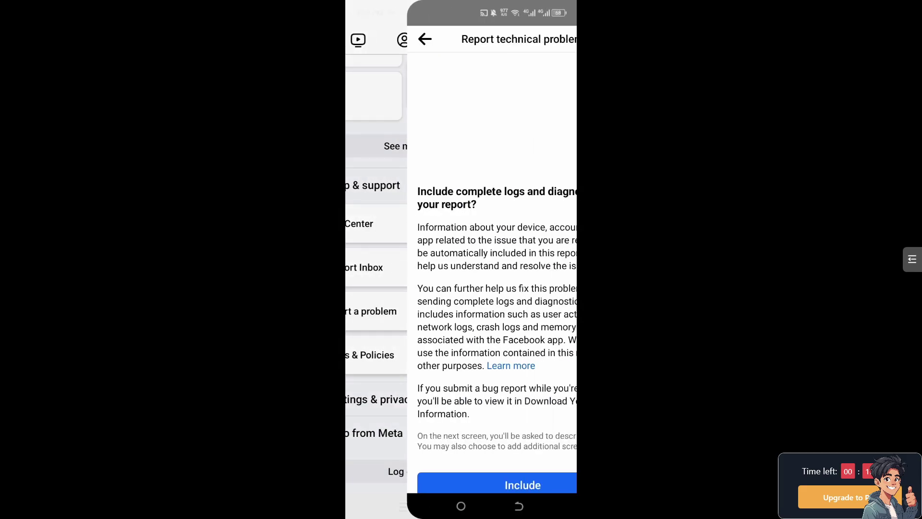
Include complete logs and diagnostics, then select a product to open the Send report form.
scroll(461, 260, down, 2)
click(460, 434)
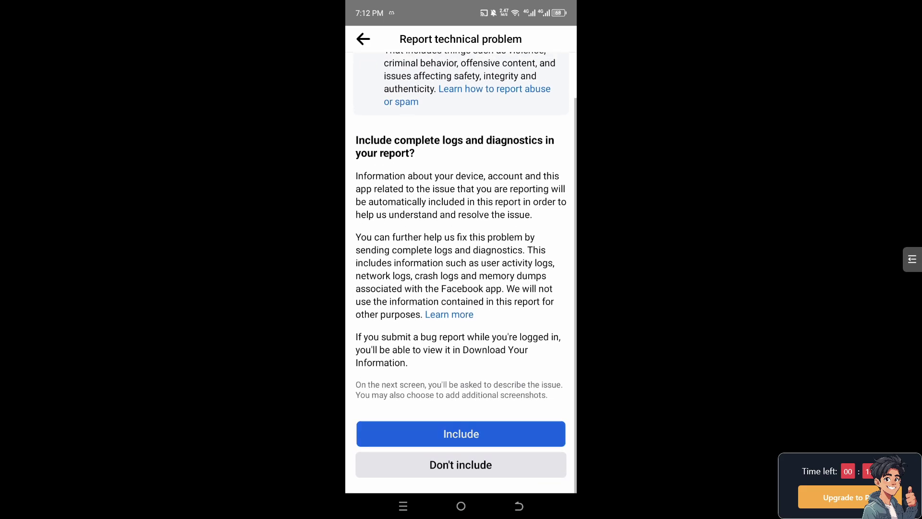
scroll(461, 277, down, 4)
scroll(462, 277, down, 9)
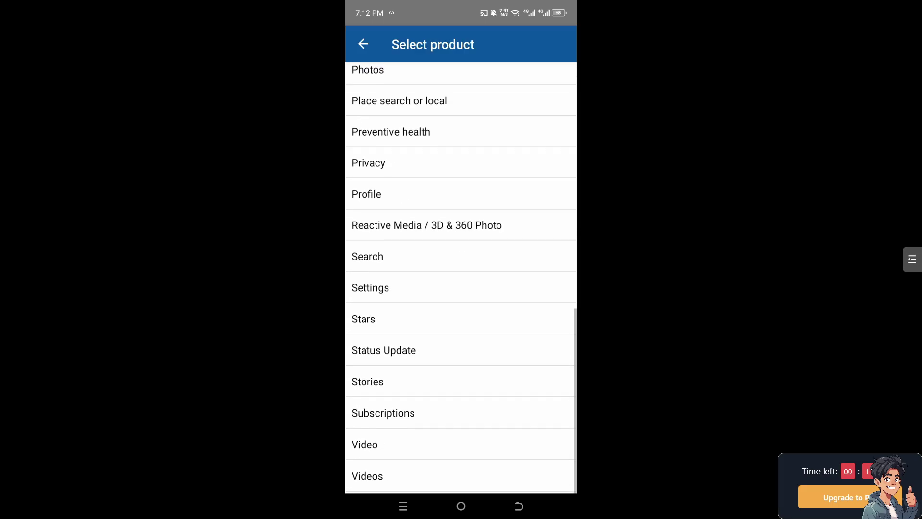
scroll(461, 277, up, 2)
scroll(461, 276, up, 2)
scroll(461, 277, up, 2)
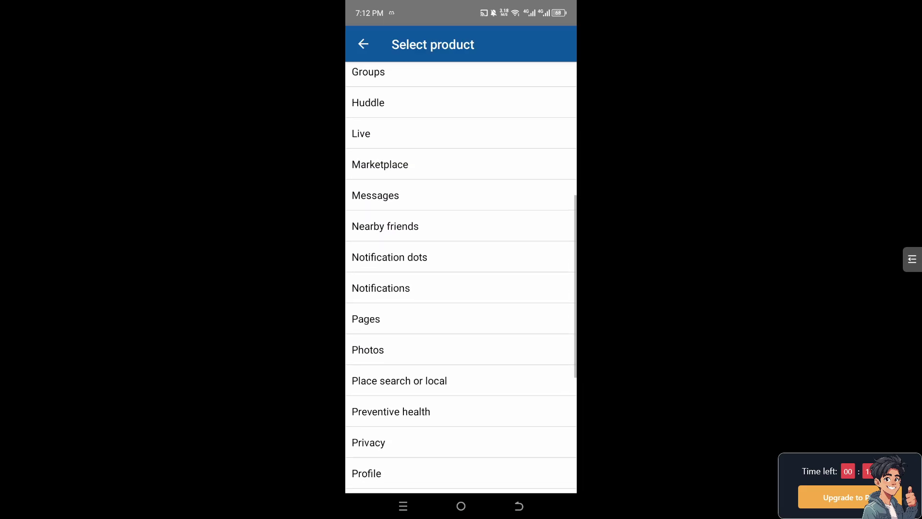
scroll(461, 277, up, 2)
scroll(461, 276, up, 2)
scroll(461, 277, up, 1)
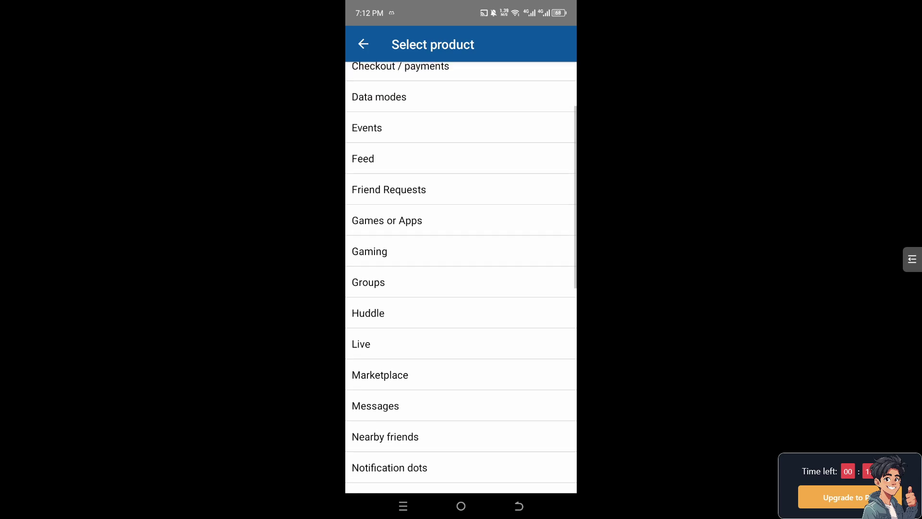
click(461, 152)
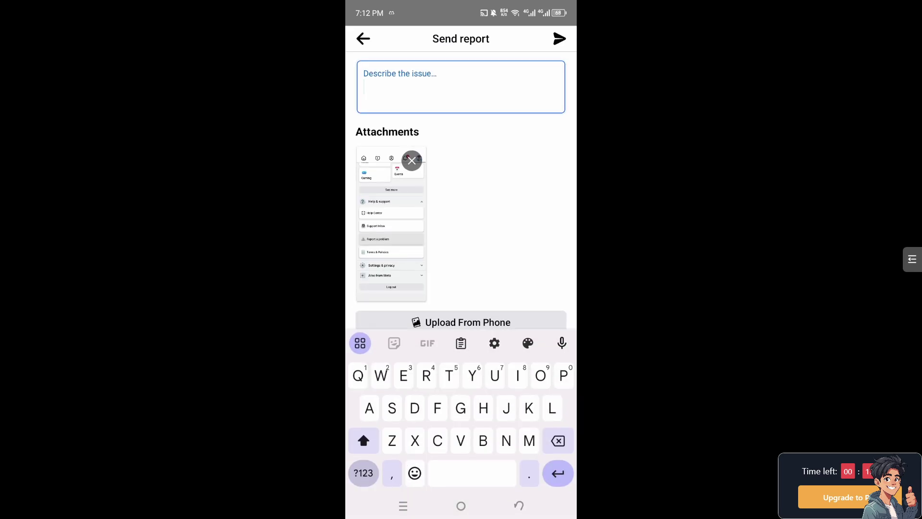
Describe the issue as 'Delete FN blocked list', fixing a typo along the way.
text(D)
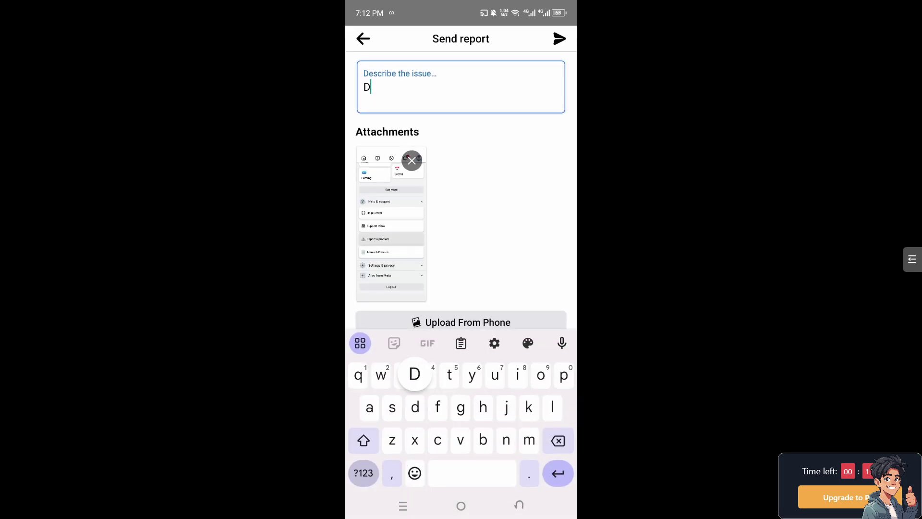
text(elete)
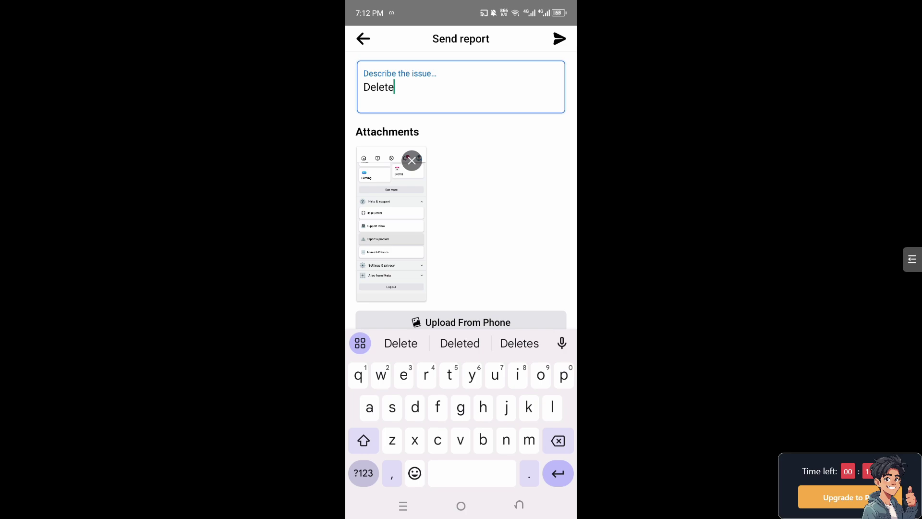
text( F)
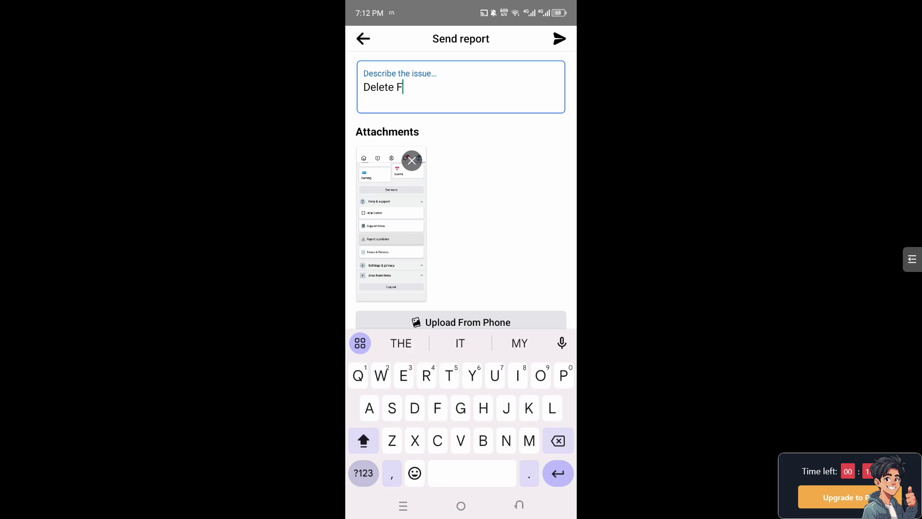
text(N)
text( bloc)
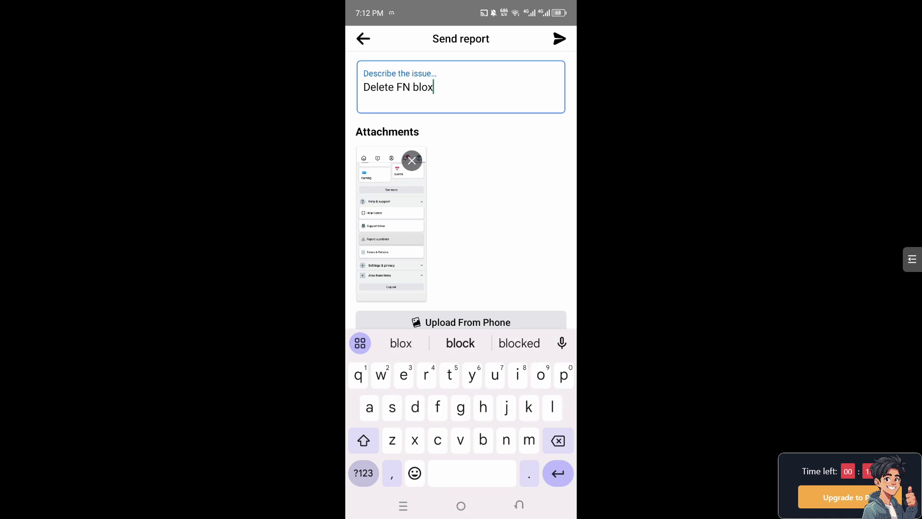
key(BackSpace)
key(BackSpace)
text(oc)
text(ked list)
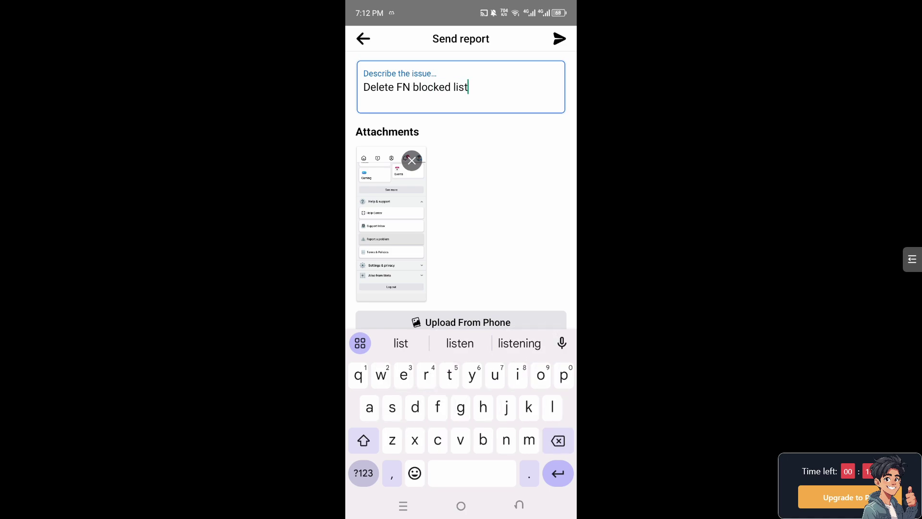